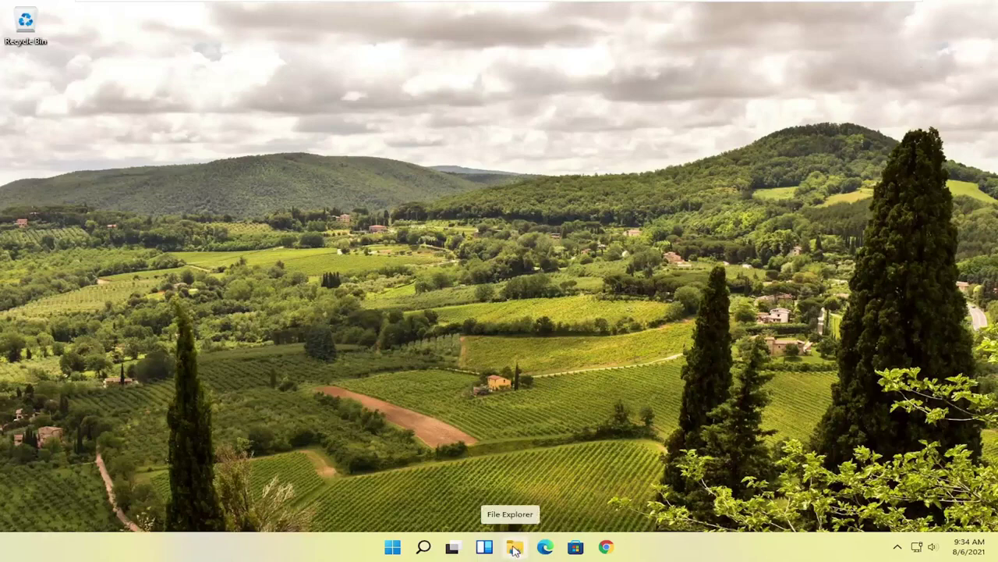
# - In File Explorer, browse This PC > Local Disk (C:) > Users into the user's profile folder
pyautogui.click(515, 548)
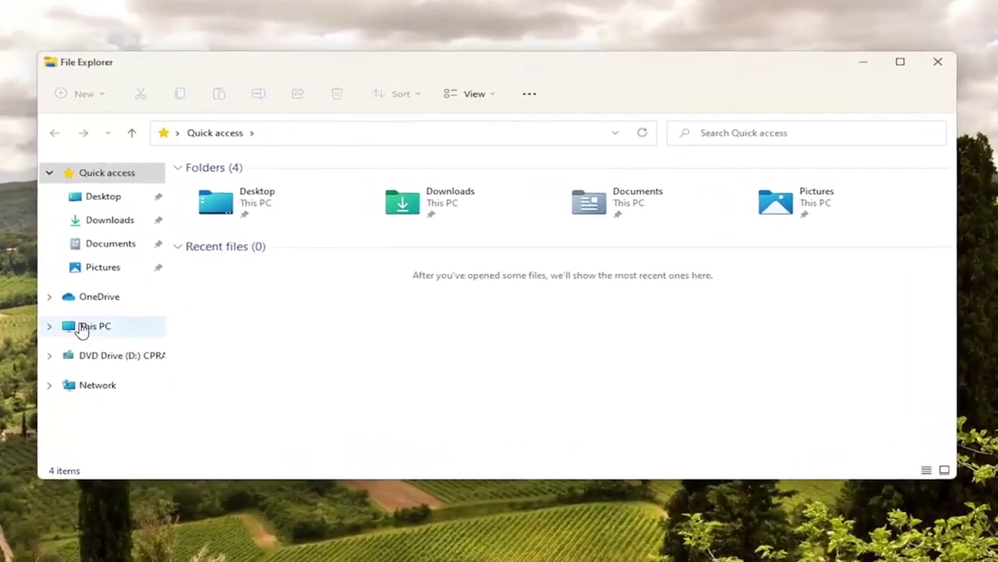
pyautogui.click(133, 339)
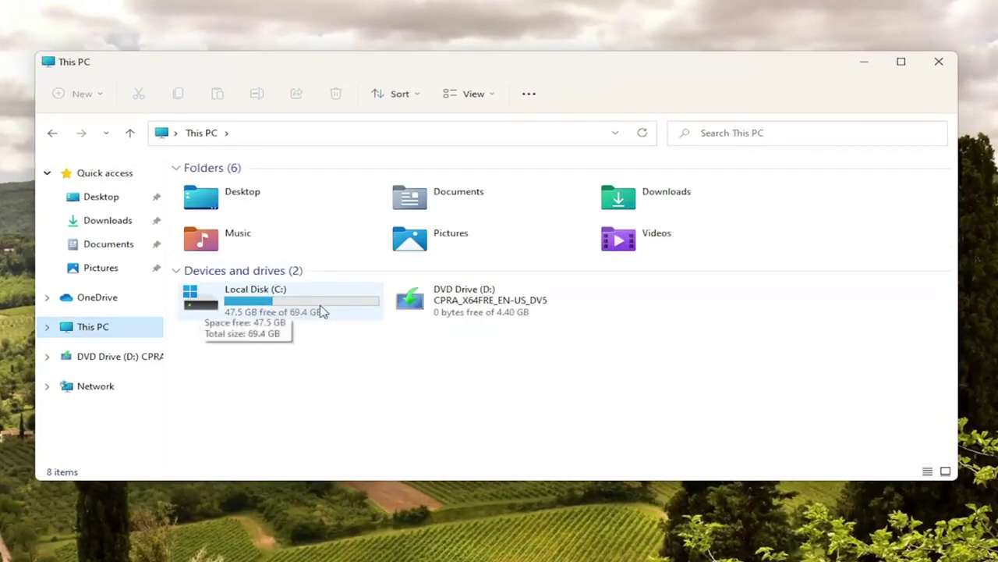
pyautogui.doubleClick(323, 312)
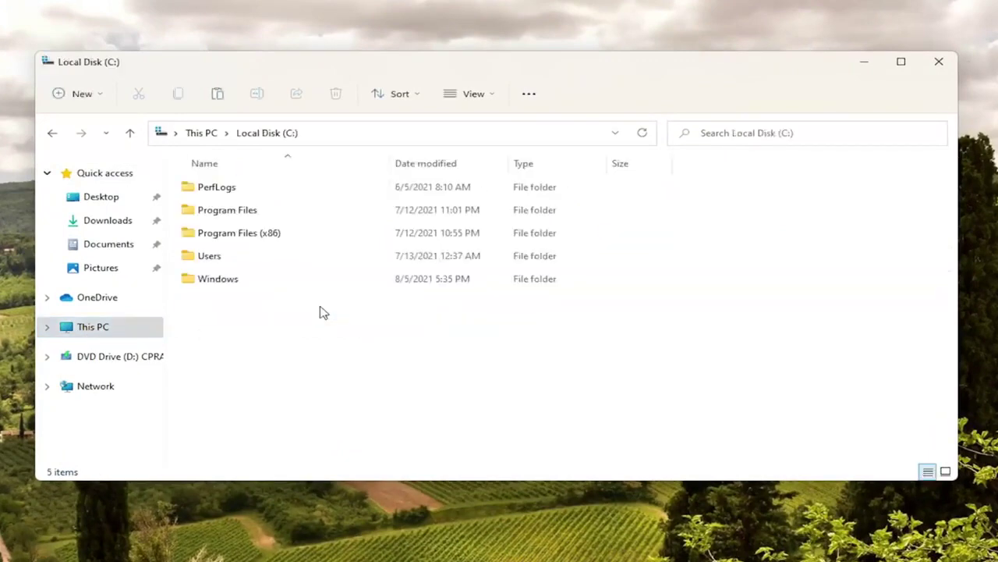
pyautogui.doubleClick(212, 262)
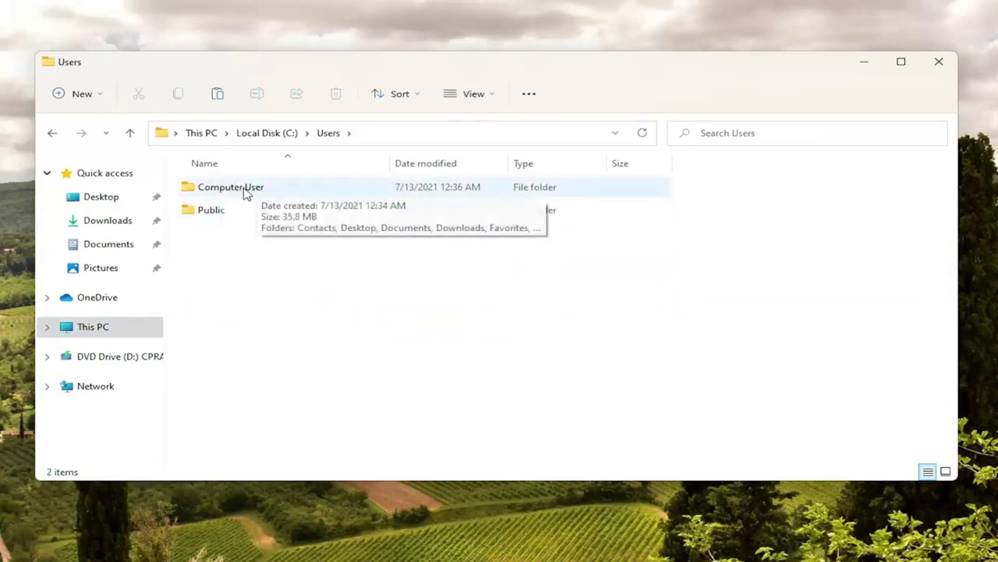
pyautogui.doubleClick(244, 193)
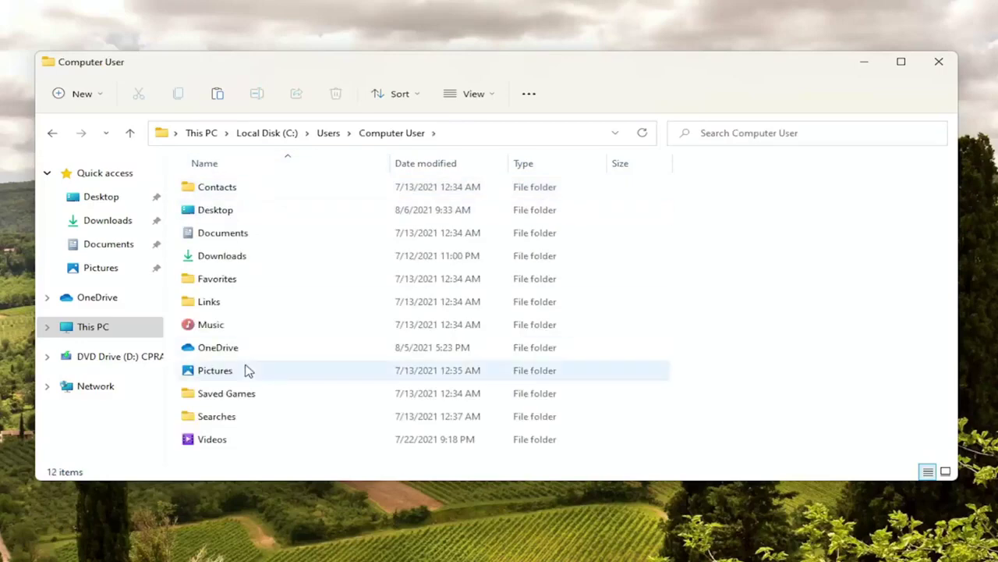
# - Turn on showing hidden items in File Explorer's view options
pyautogui.click(485, 97)
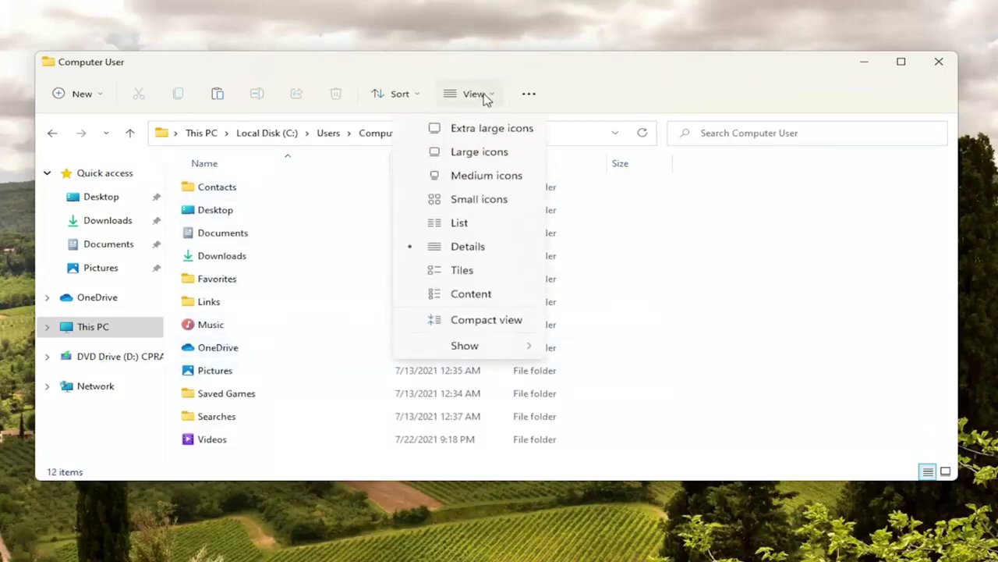
pyautogui.moveTo(479, 350)
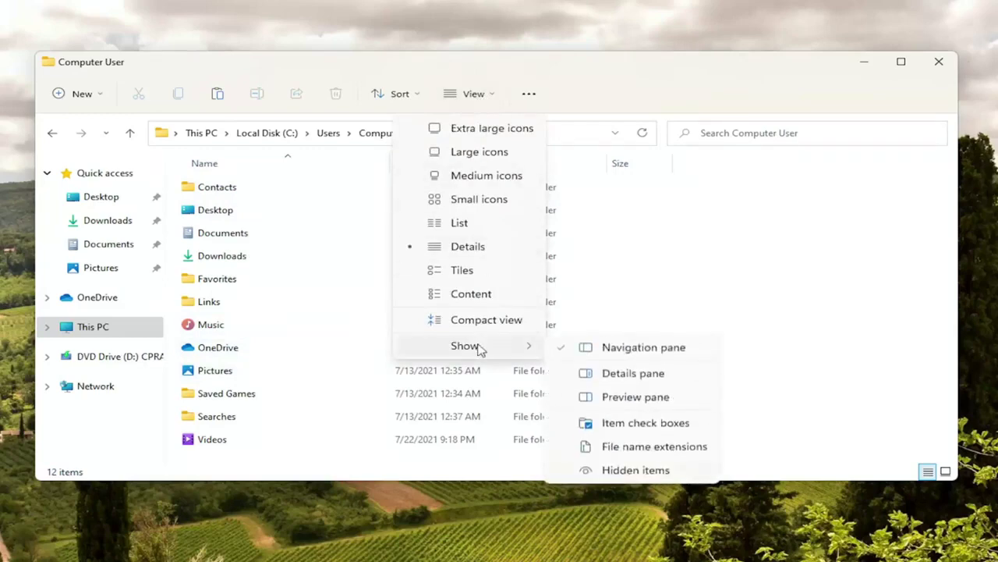
pyautogui.click(602, 472)
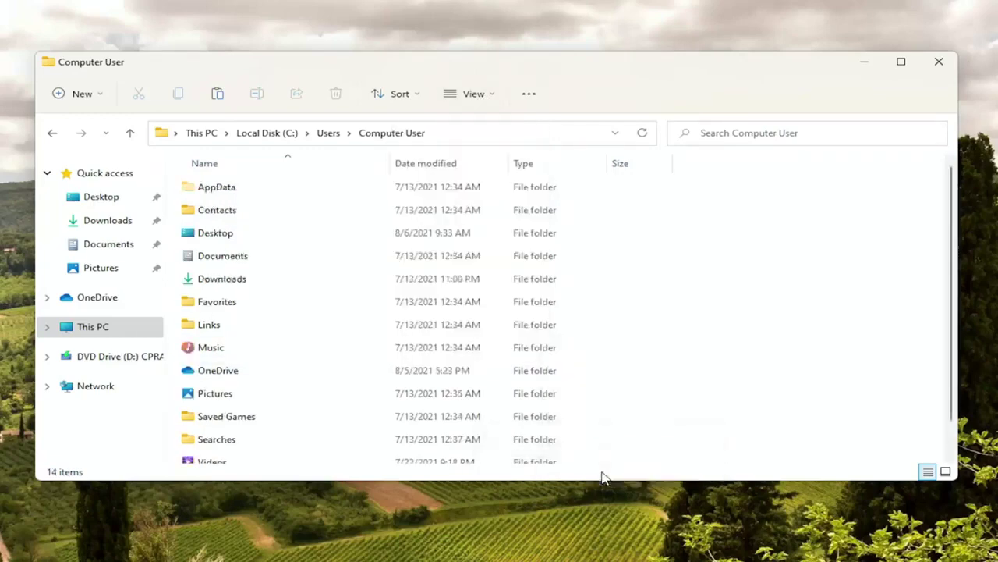
# - Open the hidden AppData folder and then its Local subfolder
pyautogui.click(205, 185)
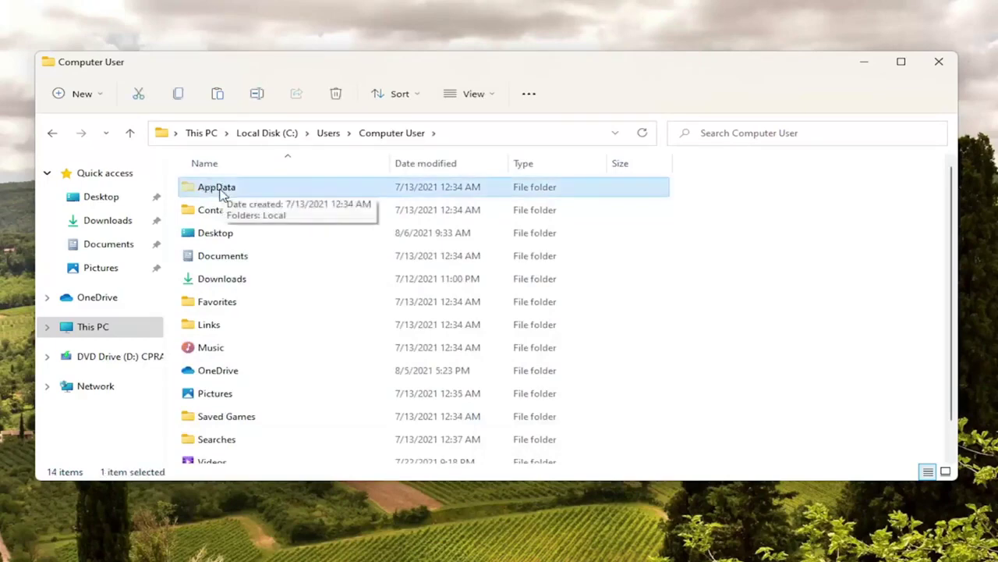
pyautogui.doubleClick(221, 193)
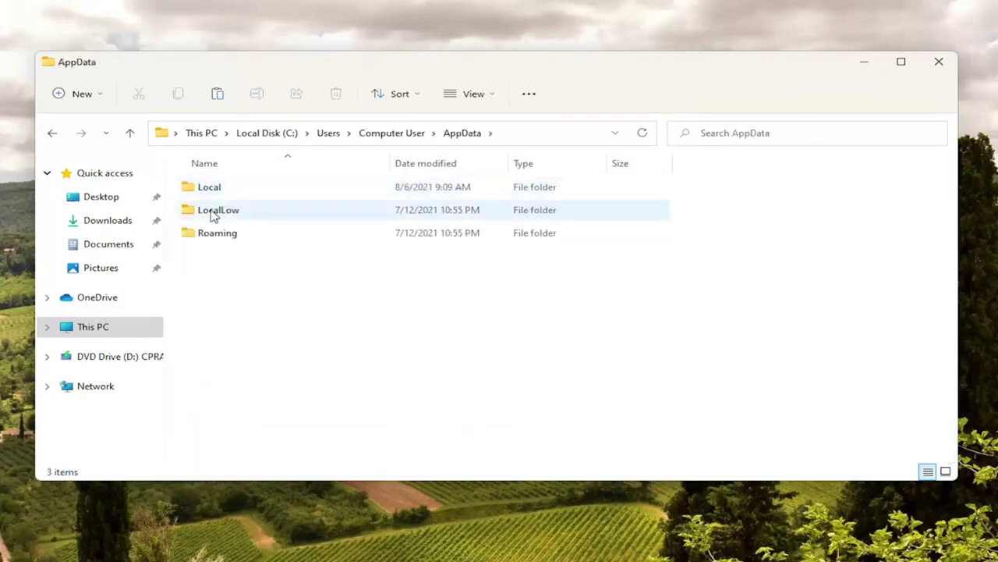
pyautogui.doubleClick(208, 191)
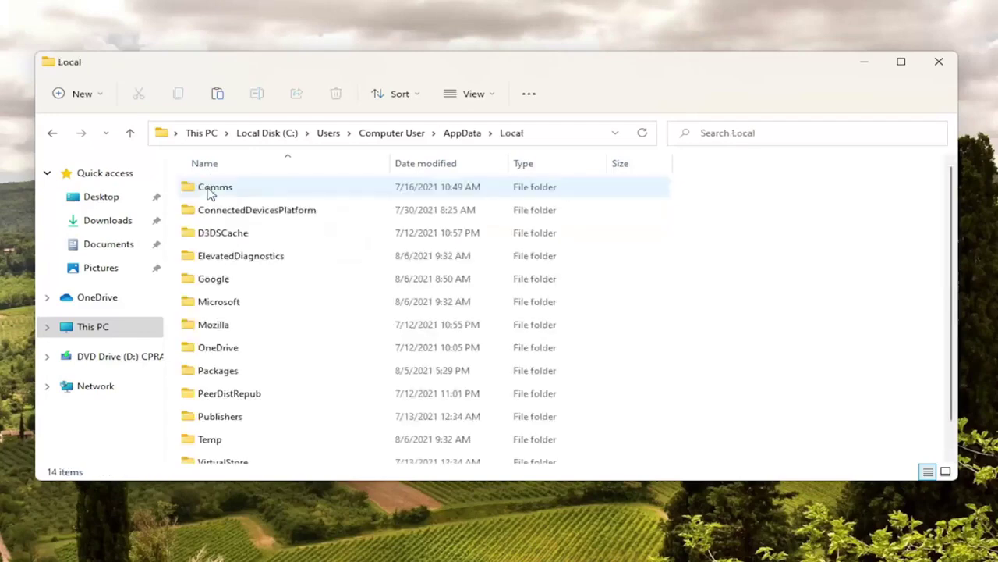
# - Open Packages and select the Microsoft.MicrosoftEdge_8wekyb3d8bbwe folder
pyautogui.doubleClick(224, 373)
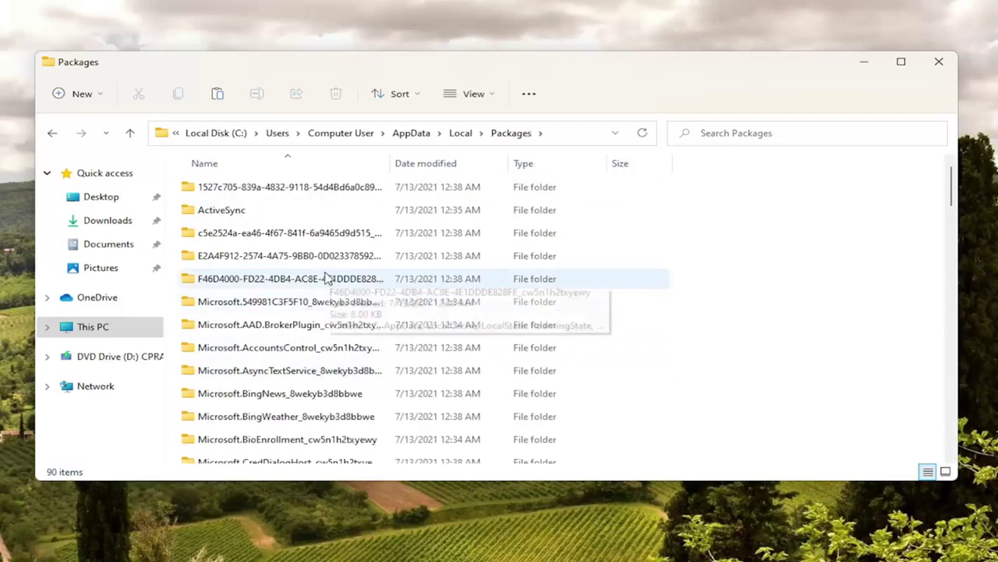
pyautogui.scroll(-2, 312, 284)
pyautogui.scroll(-1, 289, 314)
pyautogui.scroll(2, 263, 368)
pyautogui.scroll(-4, 318, 316)
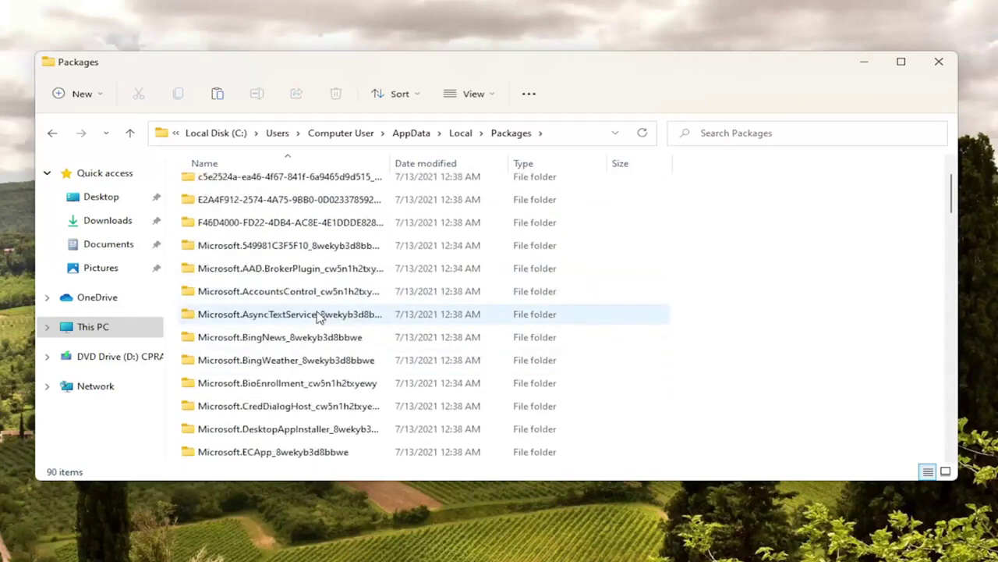
pyautogui.scroll(-2, 321, 313)
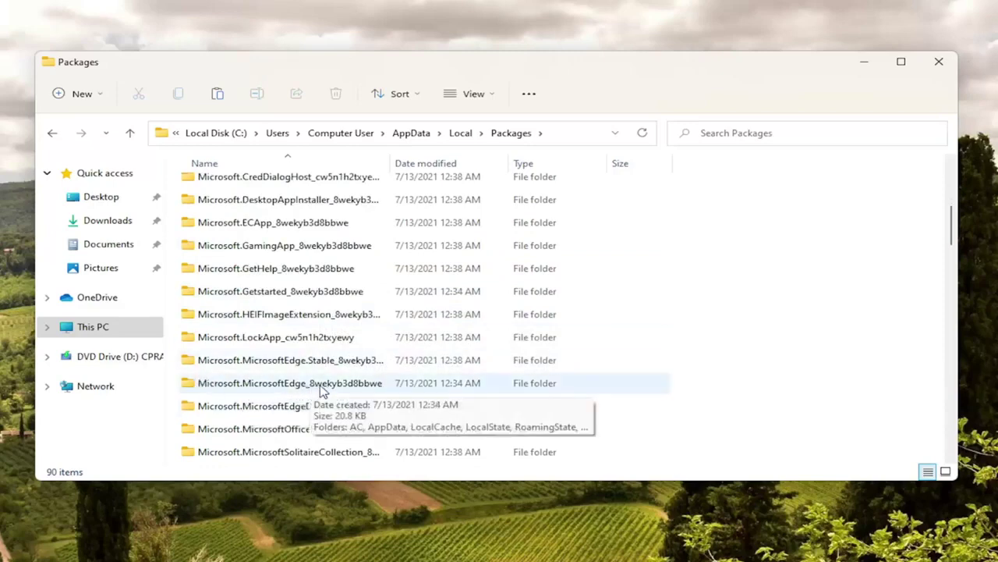
pyautogui.click(275, 390)
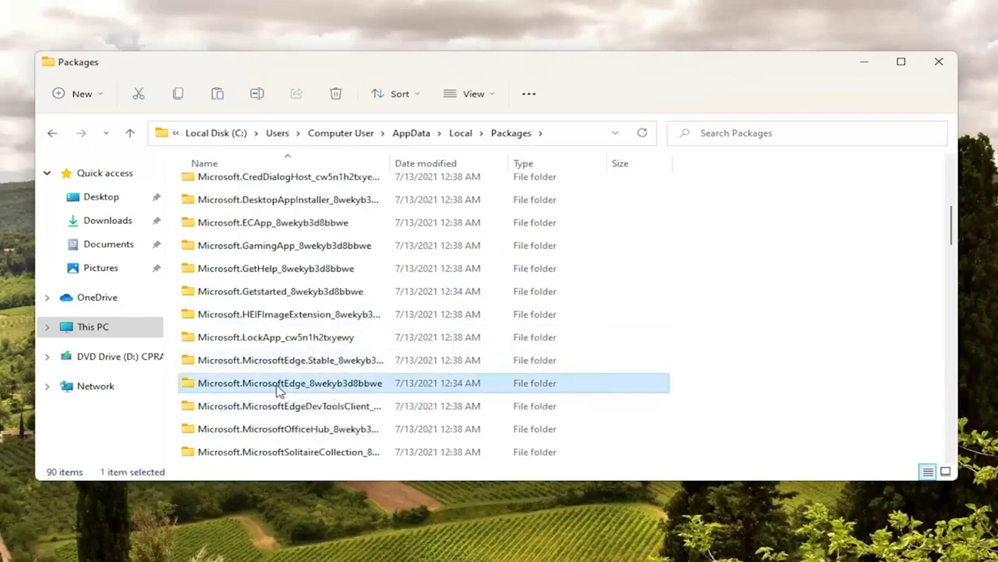
# - Delete the Microsoft.MicrosoftEdge_8wekyb3d8bbwe folder from Packages
pyautogui.scroll(1, 258, 421)
pyautogui.rightClick(239, 458)
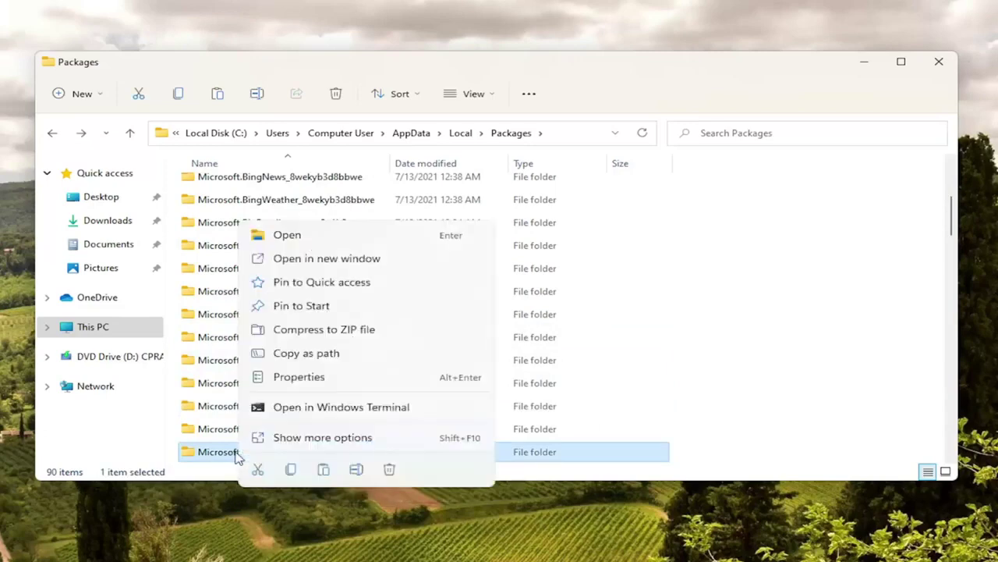
pyautogui.click(389, 470)
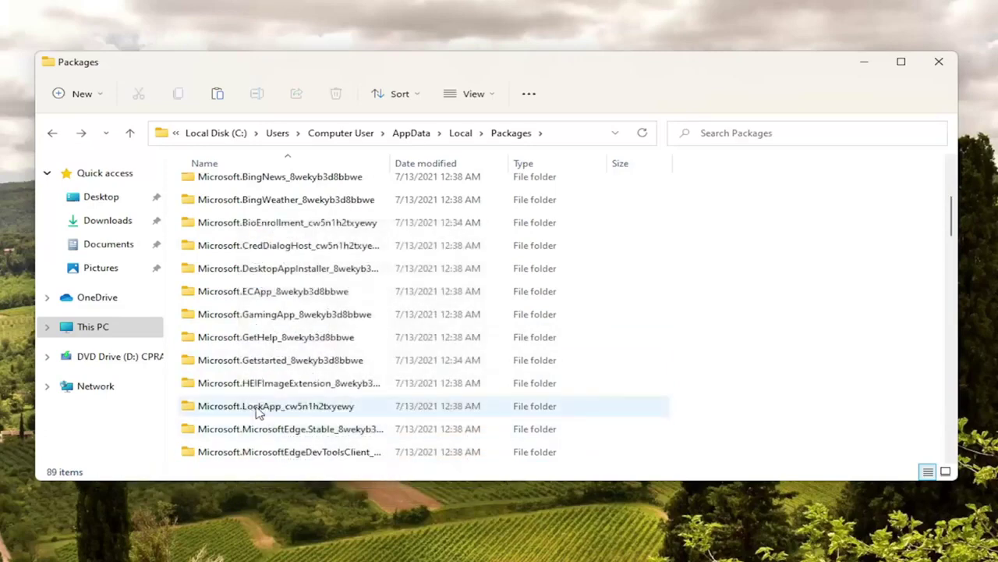
pyautogui.scroll(-1, 258, 412)
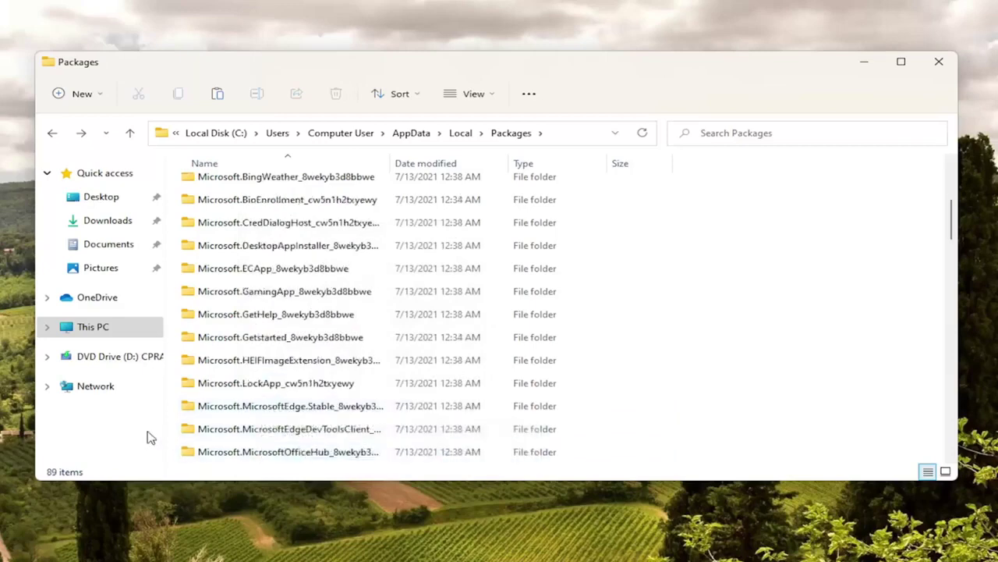
# - Close the File Explorer window
pyautogui.click(932, 64)
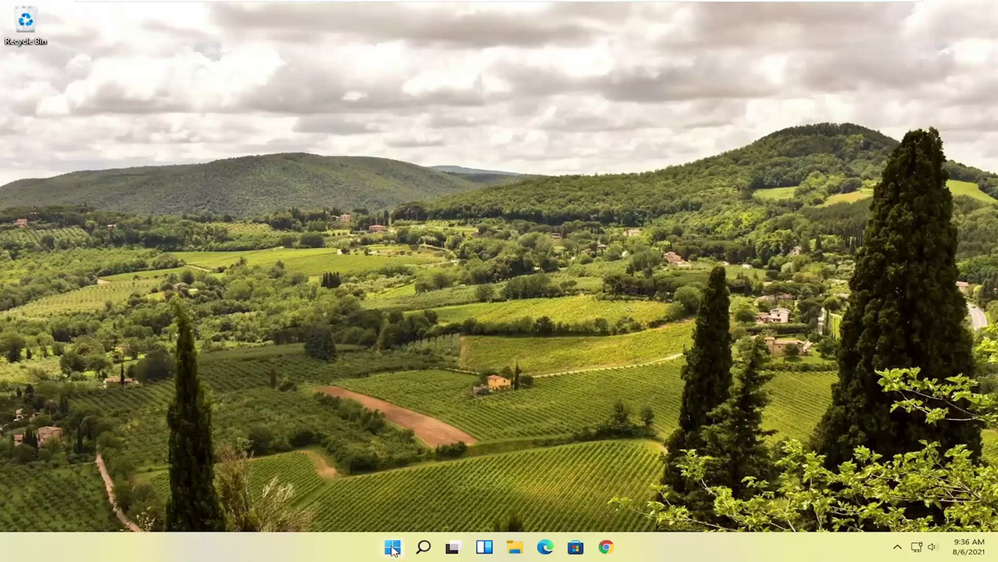
# - Launch Windows PowerShell as administrator from Start and approve the UAC prompt
pyautogui.click(392, 548)
pyautogui.write('powershell')
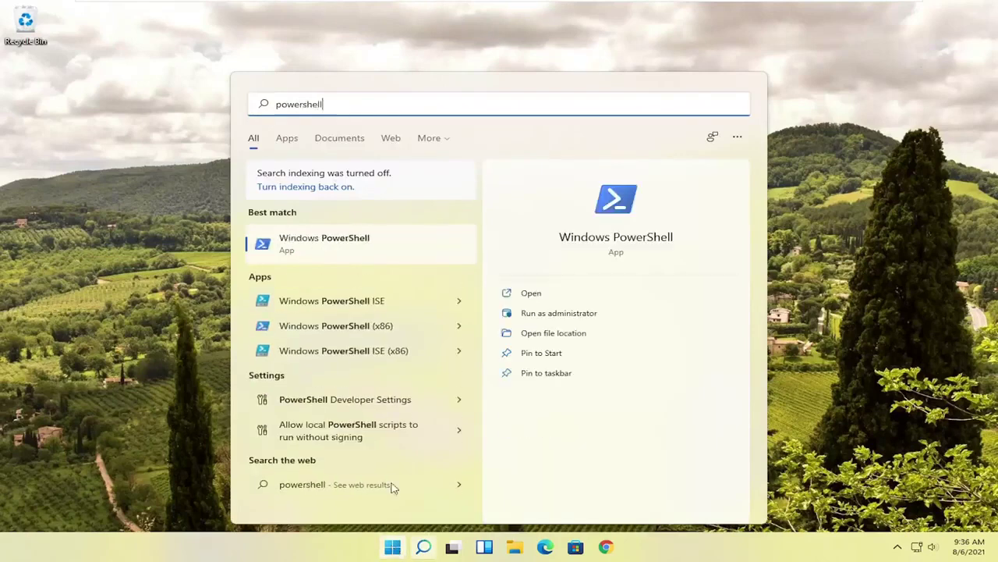
pyautogui.rightClick(315, 247)
pyautogui.click(389, 262)
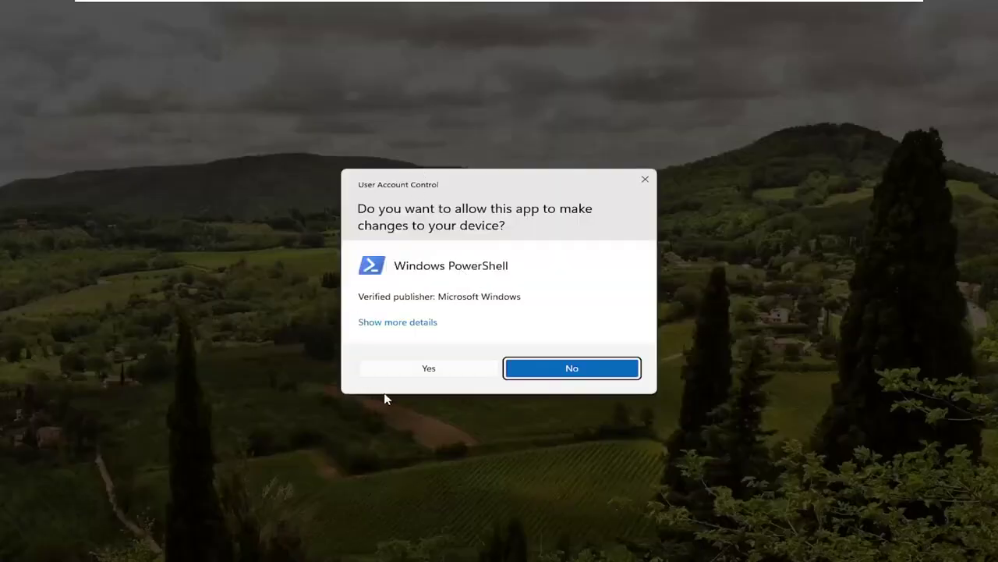
pyautogui.click(402, 368)
# - Paste the Get-AppXPackage Edge re-register command at the administrator PowerShell prompt
pyautogui.moveTo(284, 52); pyautogui.dragTo(324, 49)
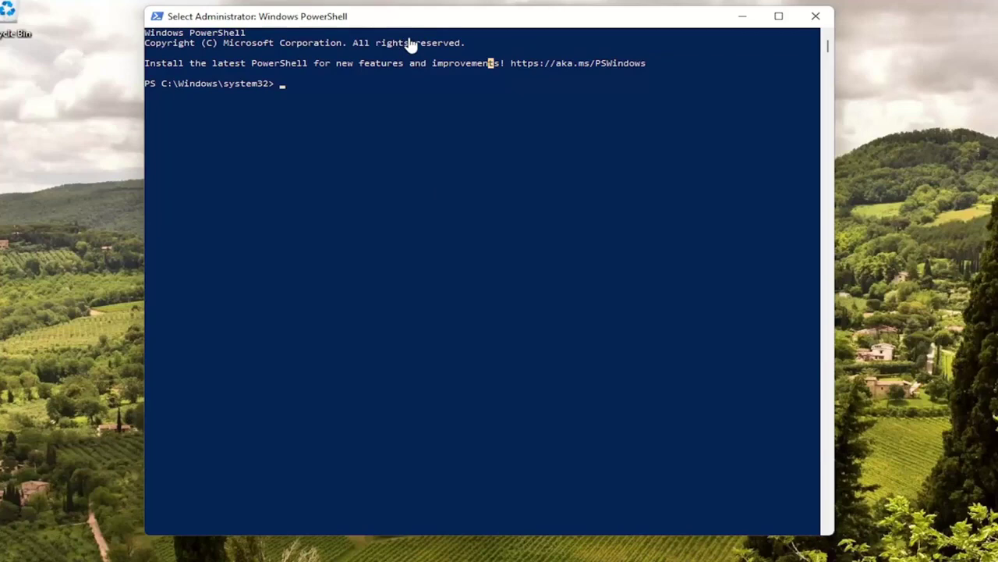
pyautogui.moveTo(452, 36); pyautogui.dragTo(481, 43)
pyautogui.moveTo(460, 22); pyautogui.dragTo(491, 31)
pyautogui.rightClick(491, 31)
pyautogui.moveTo(577, 146)
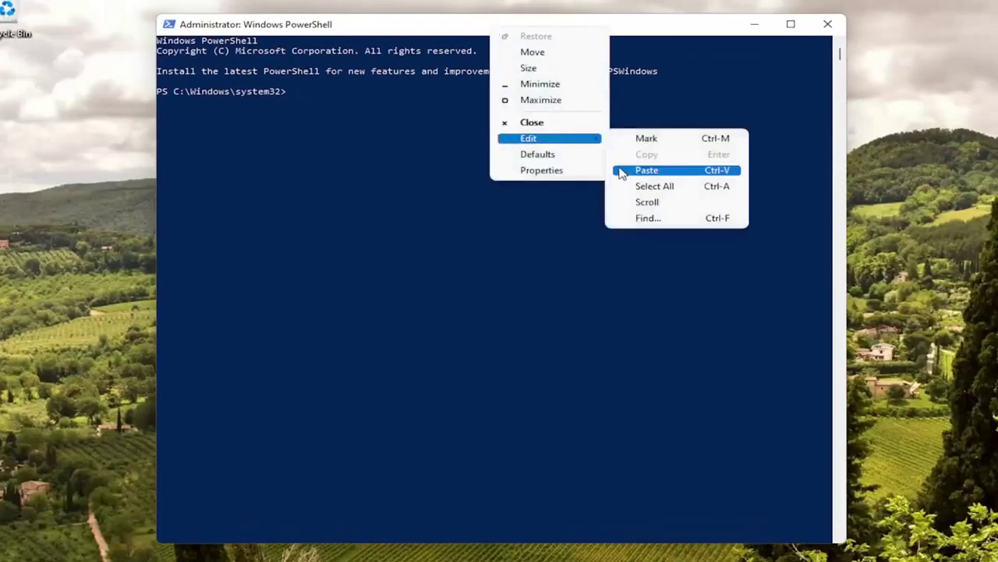
pyautogui.click(646, 170)
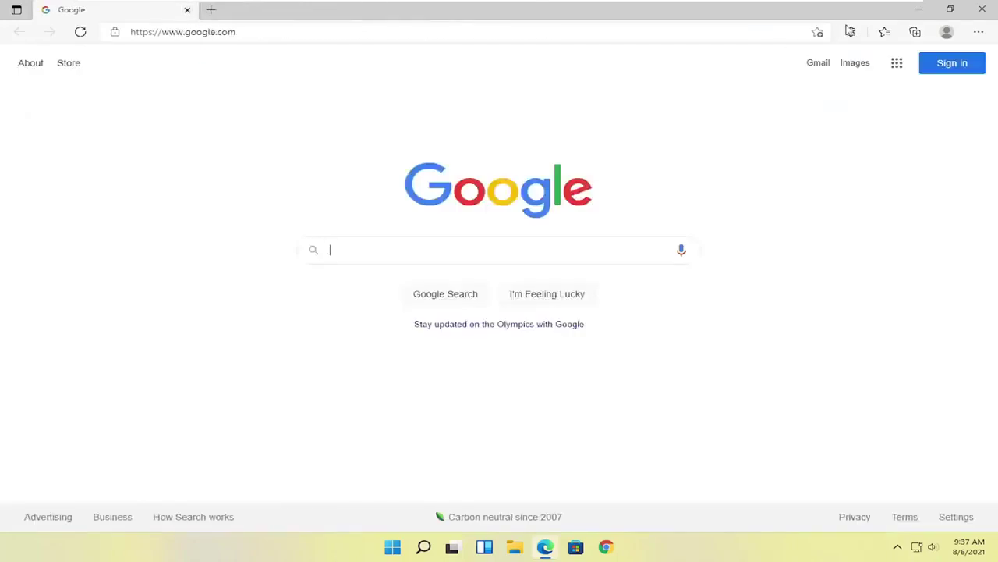
# - Reset Edge's settings to their default values, then close the browser
pyautogui.click(979, 33)
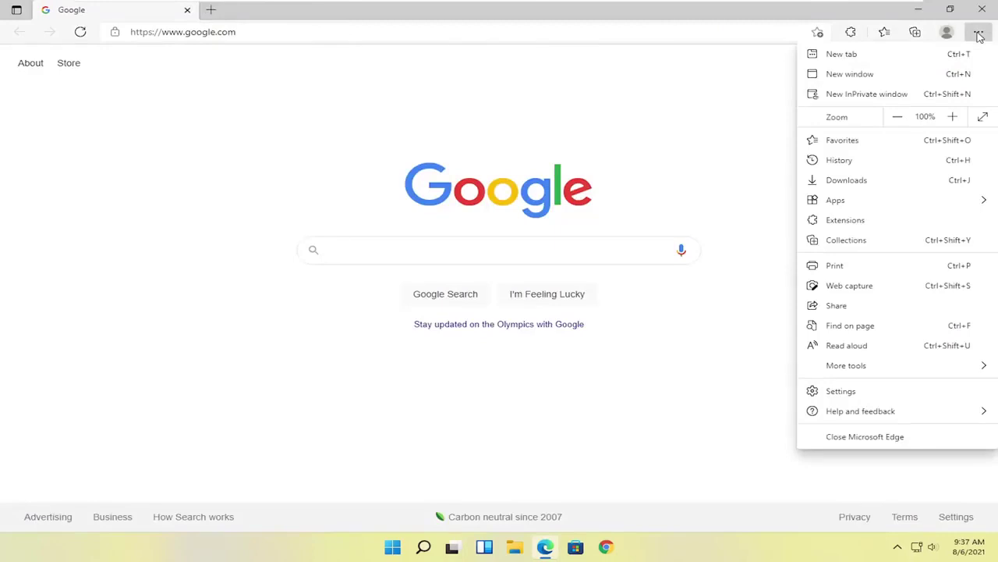
pyautogui.click(830, 398)
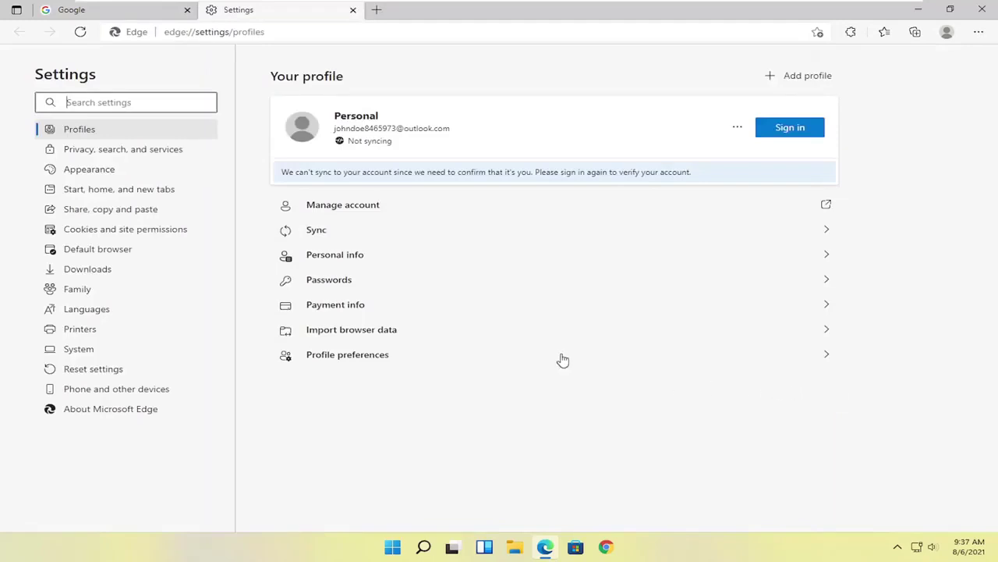
pyautogui.click(83, 373)
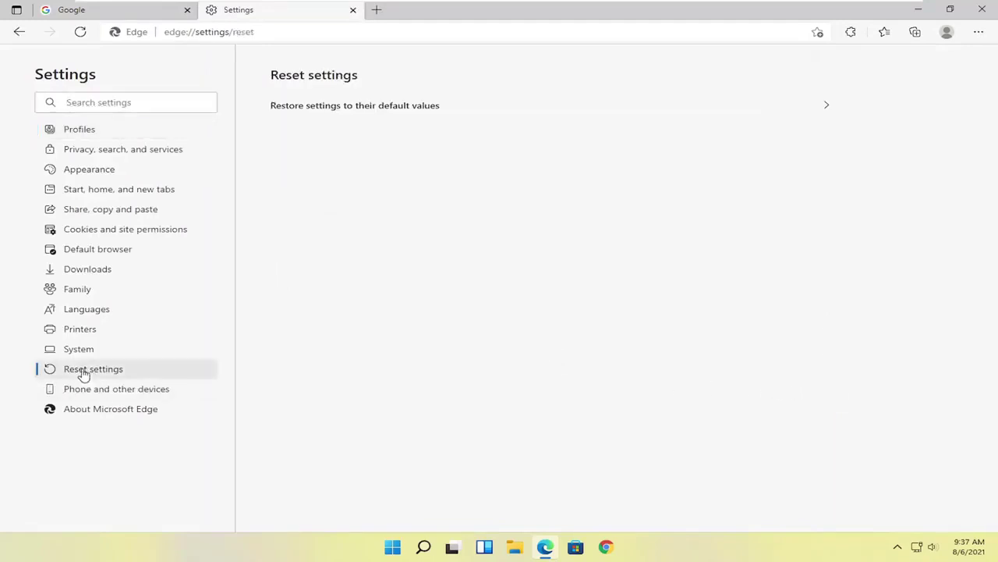
pyautogui.click(399, 114)
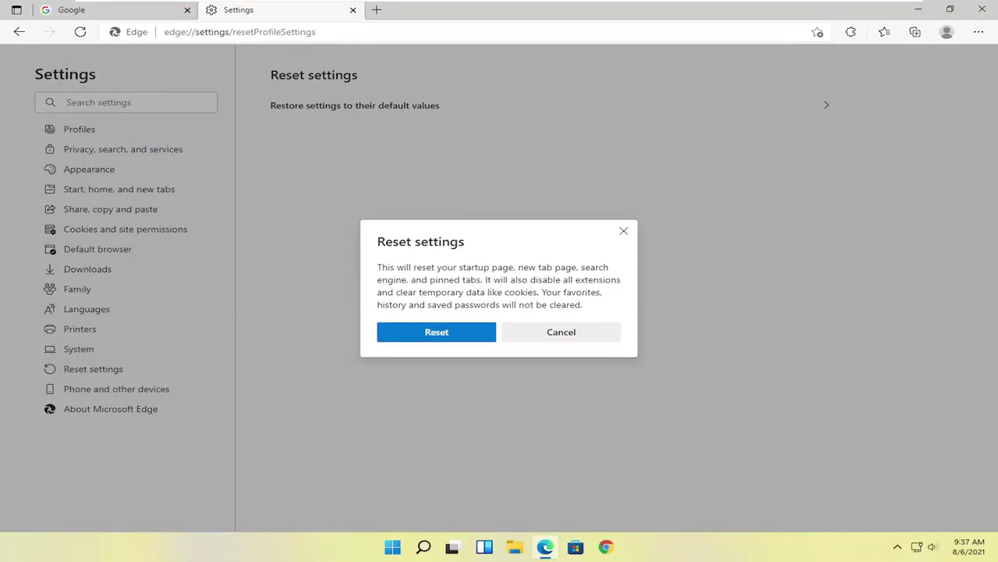
pyautogui.click(437, 334)
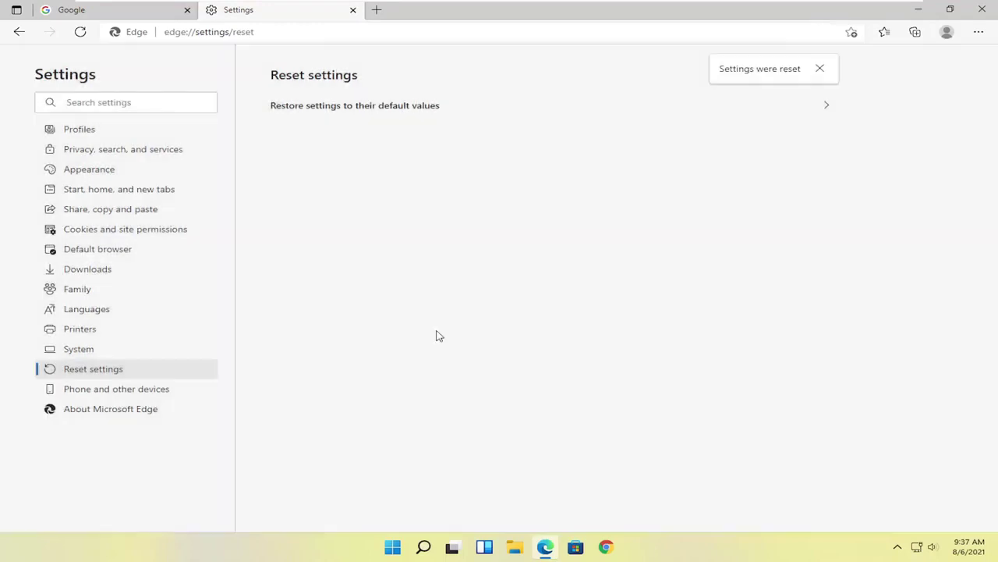
pyautogui.click(987, 10)
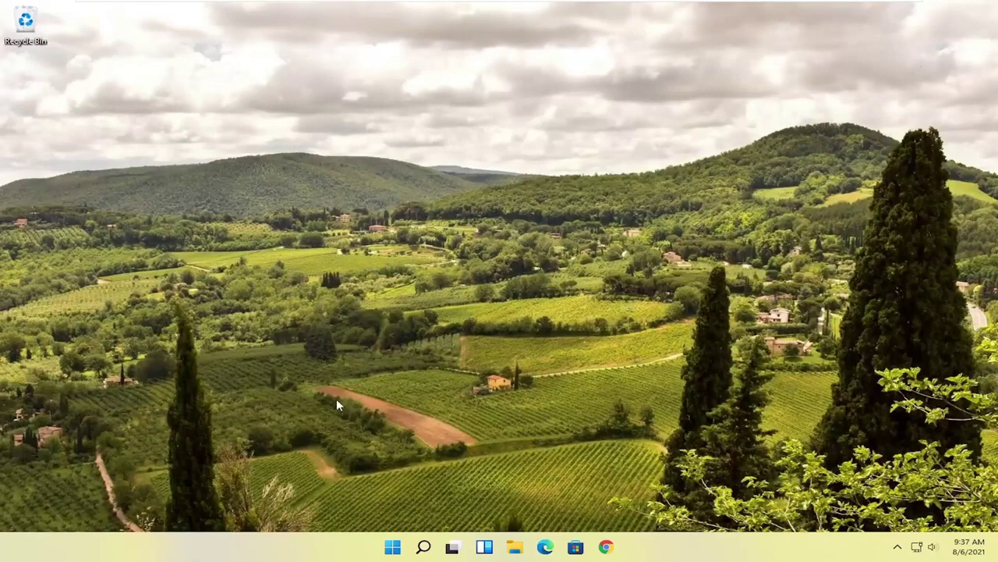
# - Open the Apps & features settings page through a Windows search for 'apps and fea'
pyautogui.click(422, 546)
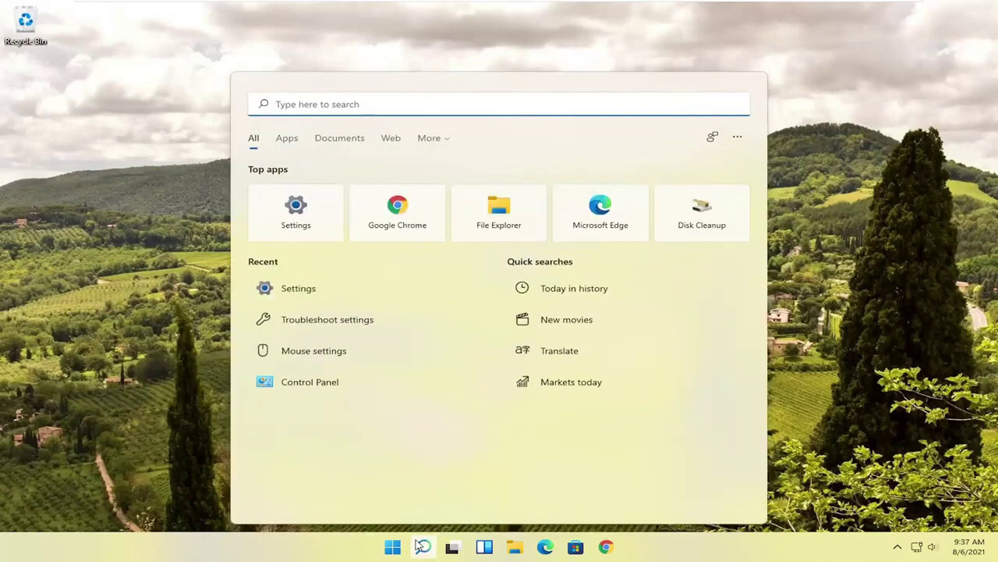
pyautogui.write('app')
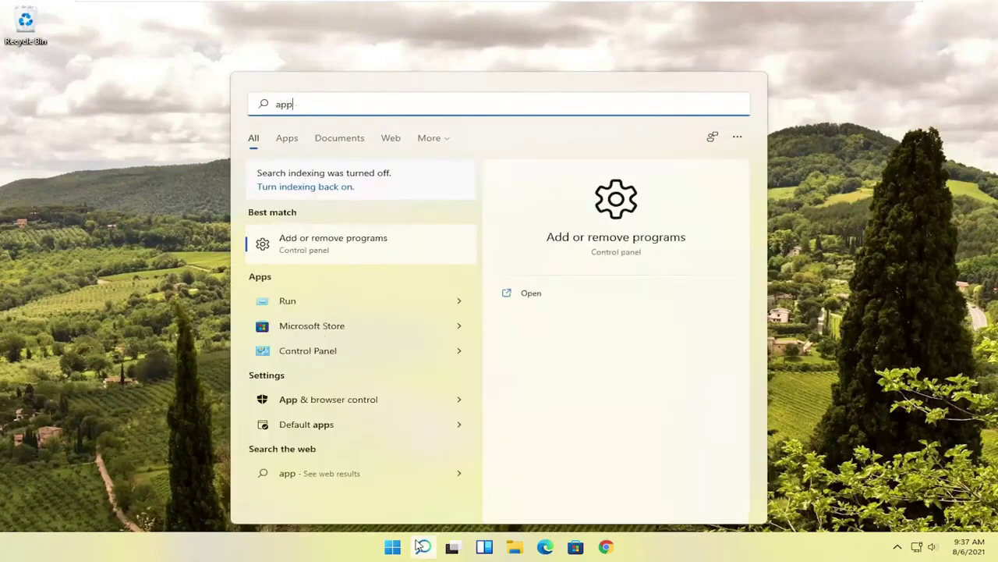
pyautogui.write('s and fea')
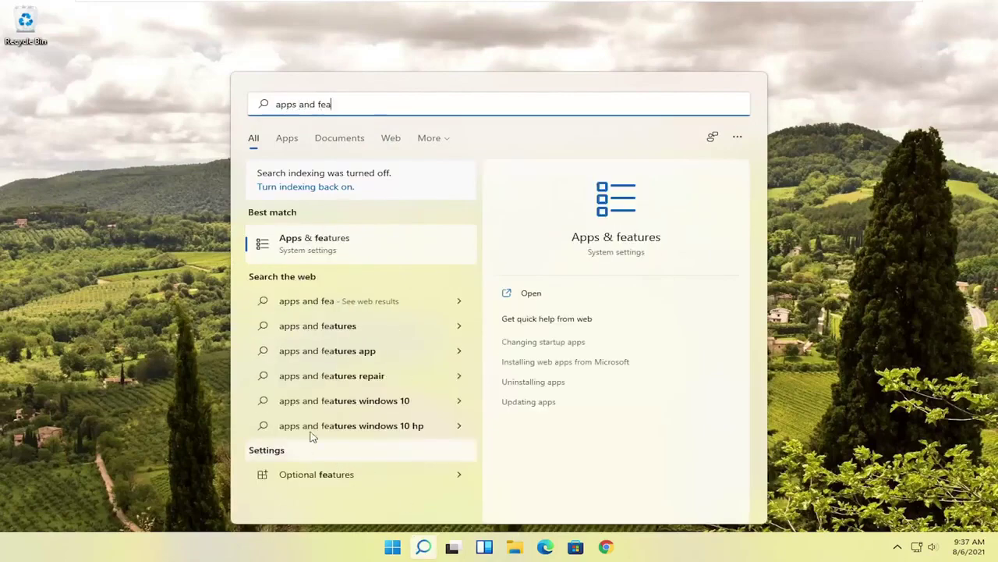
pyautogui.click(328, 247)
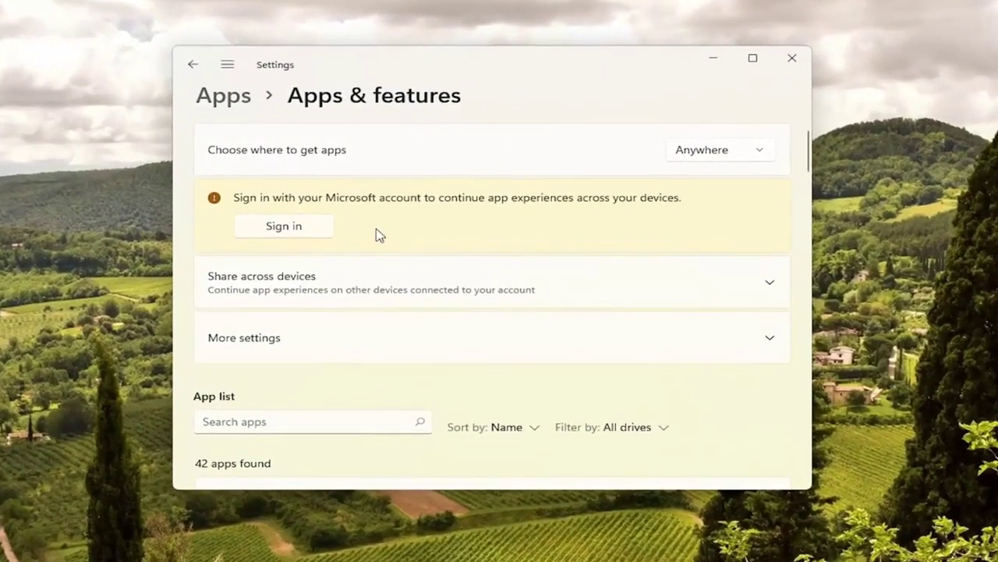
# - Filter the installed apps by 'edge' and bring up Microsoft Edge's options
pyautogui.scroll(-3, 377, 234)
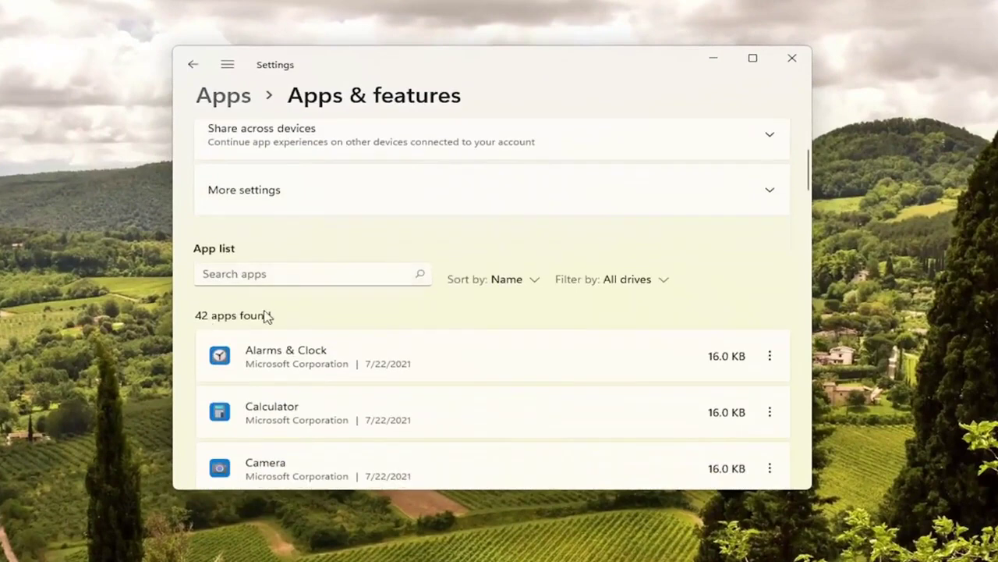
pyautogui.click(242, 273)
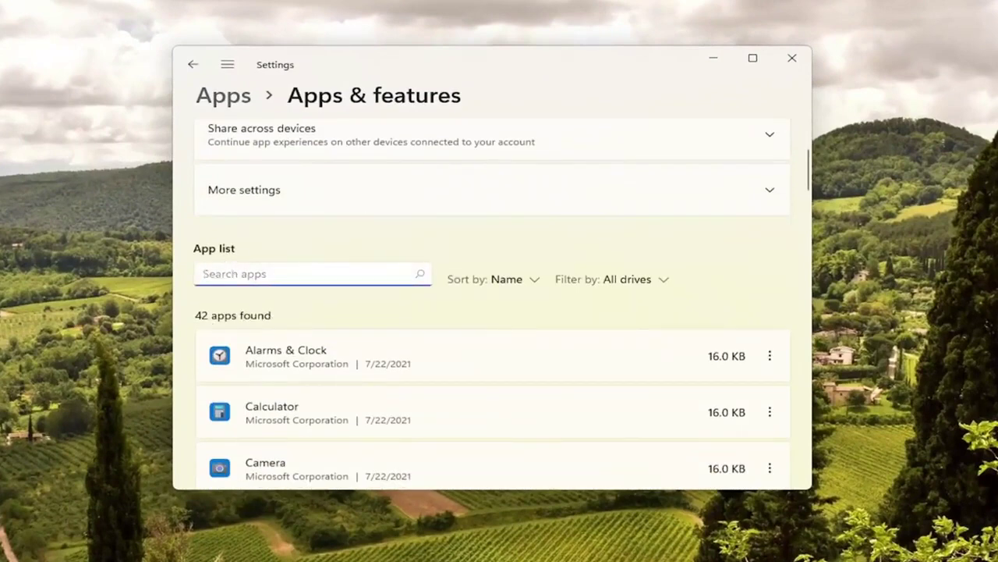
pyautogui.write('edge')
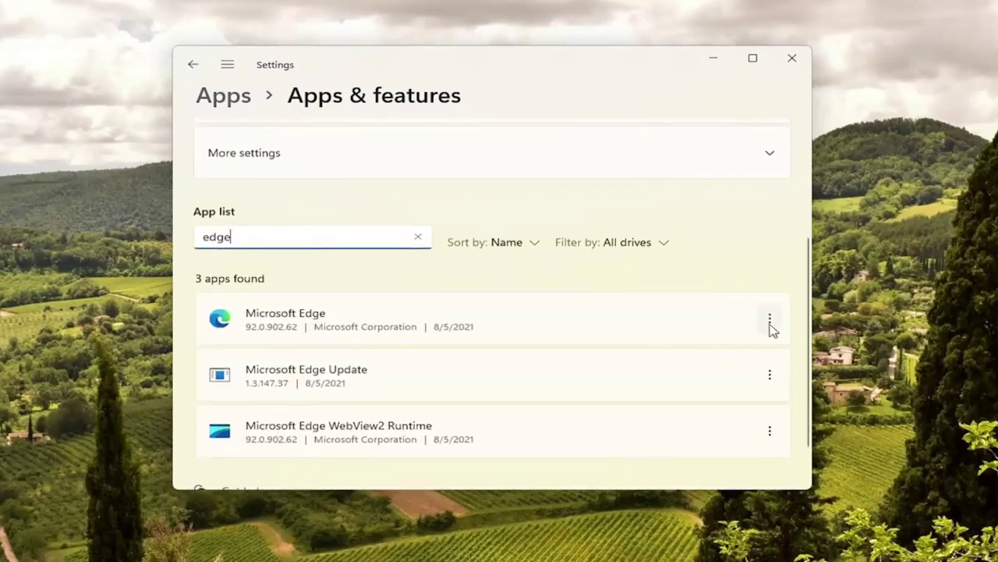
pyautogui.click(770, 326)
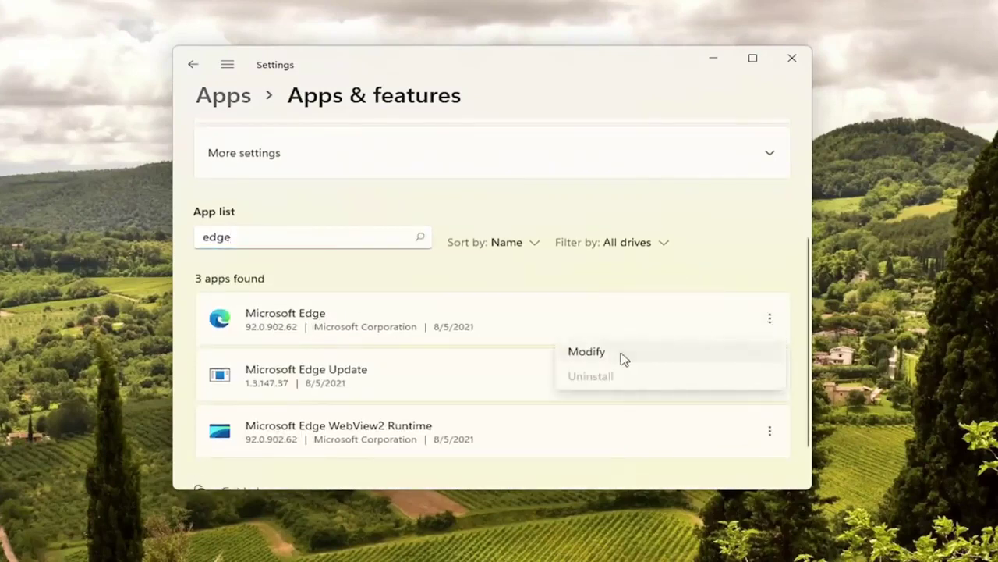
# - Choose Modify for Microsoft Edge, approve the UAC prompt, and minimize Settings
pyautogui.click(584, 351)
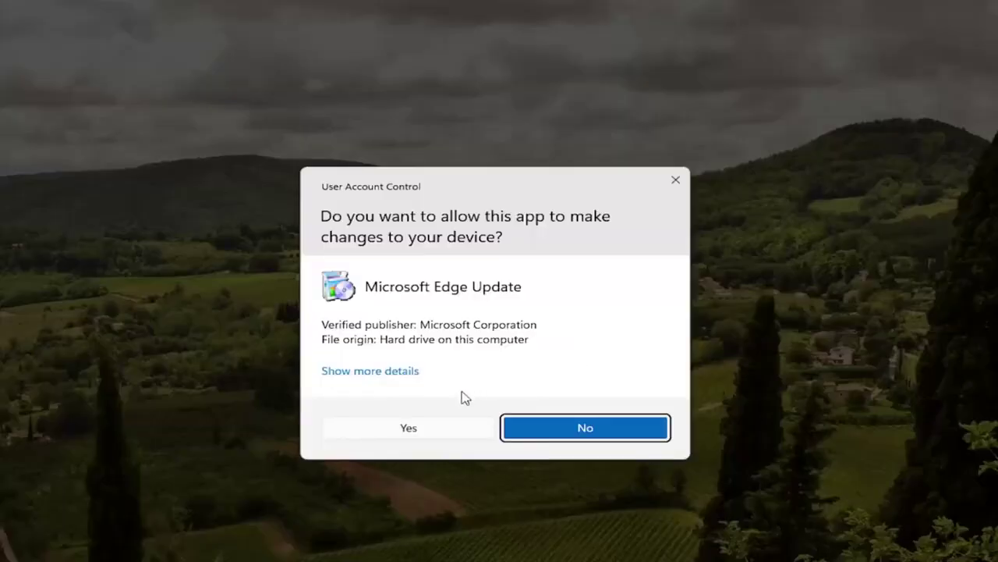
pyautogui.click(375, 433)
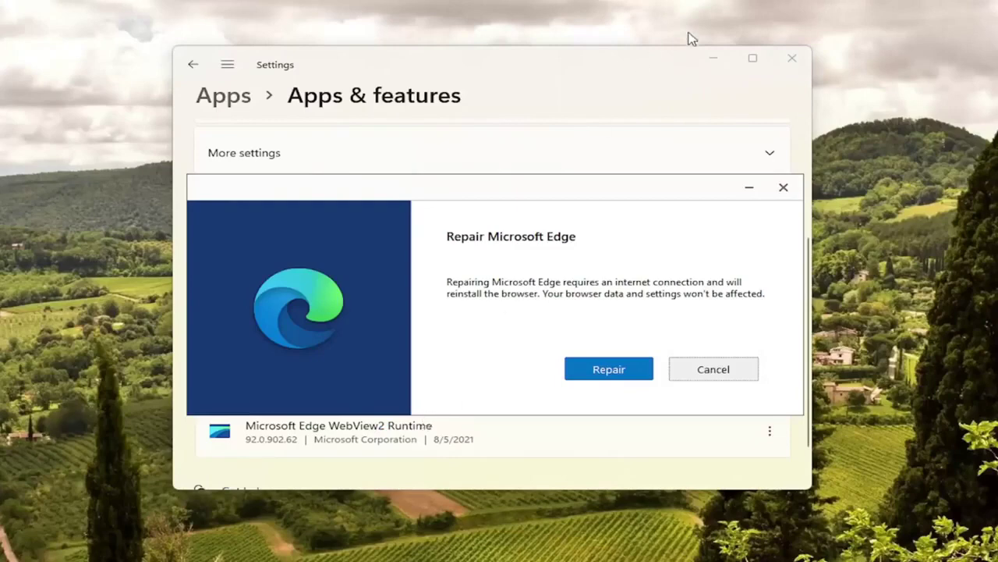
pyautogui.click(711, 57)
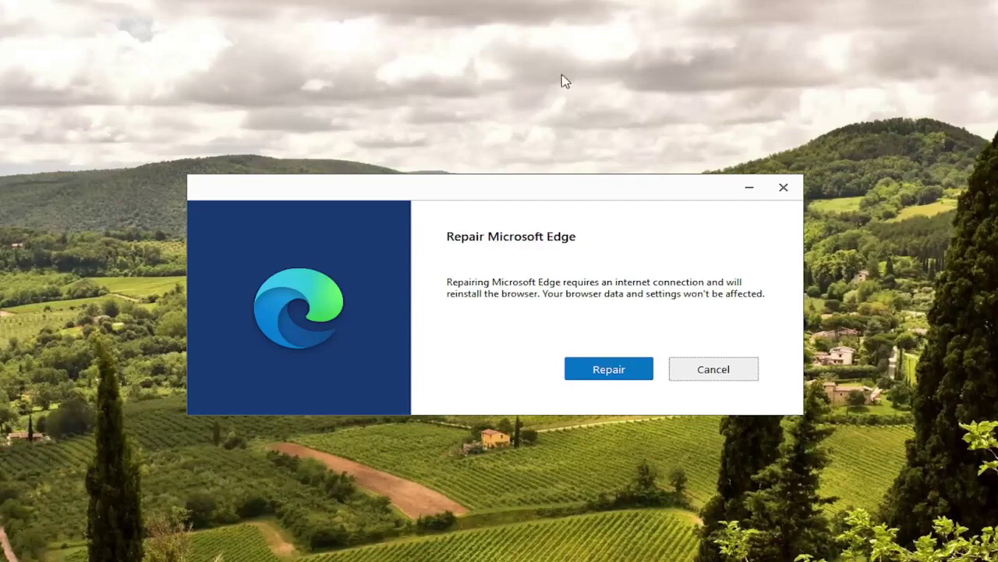
# - Run the Microsoft Edge repair until it reports Installation complete
pyautogui.click(598, 375)
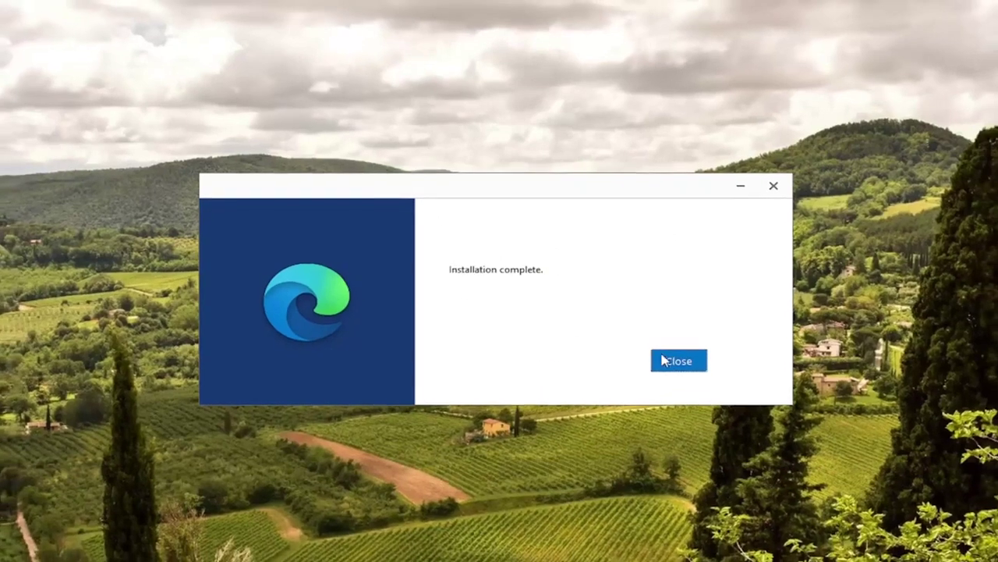
# - Close the finished Microsoft Edge installer and bring up the Start button's shutdown and restart options
pyautogui.click(667, 368)
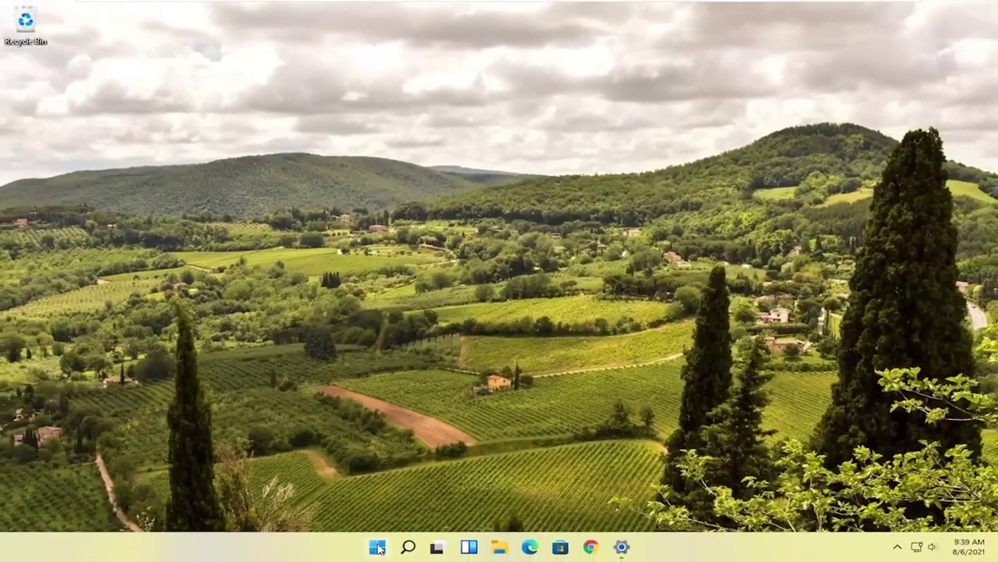
pyautogui.rightClick(377, 548)
pyautogui.moveTo(383, 497)
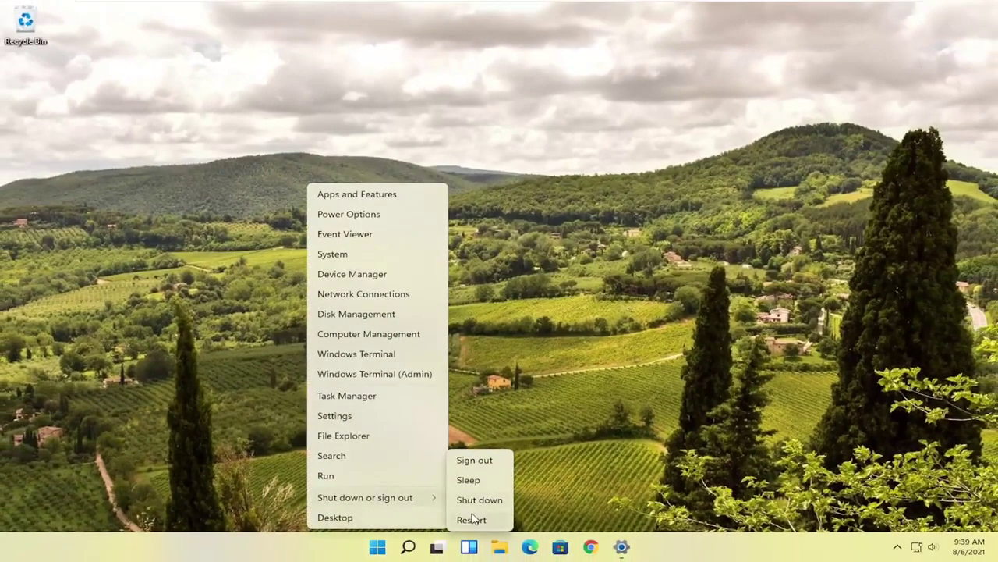